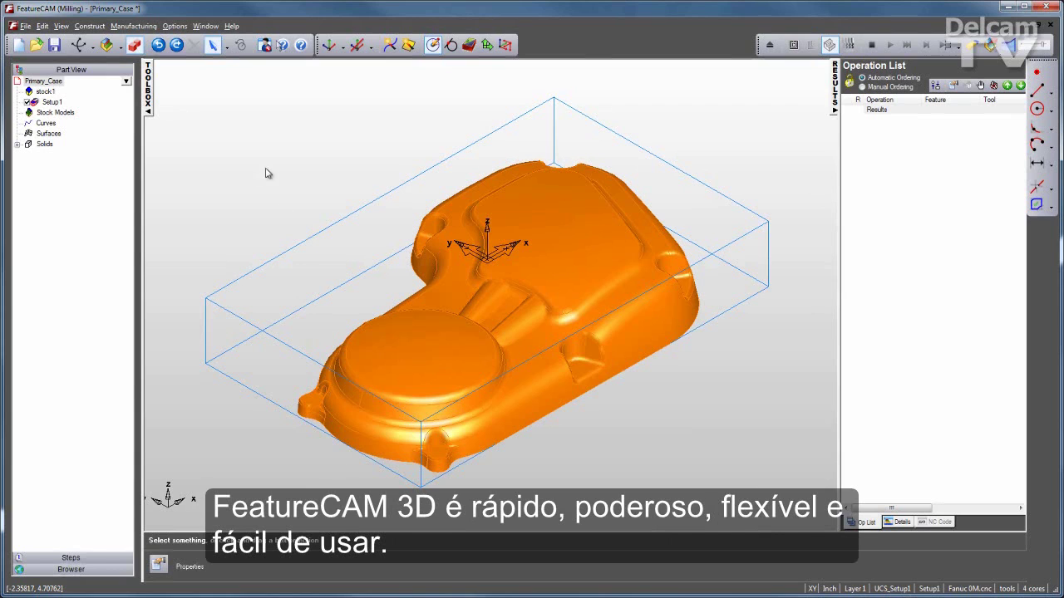
Step: Select the whole part and start a Surface Milling feature on its surfaces
drag(766, 484, 793, 498)
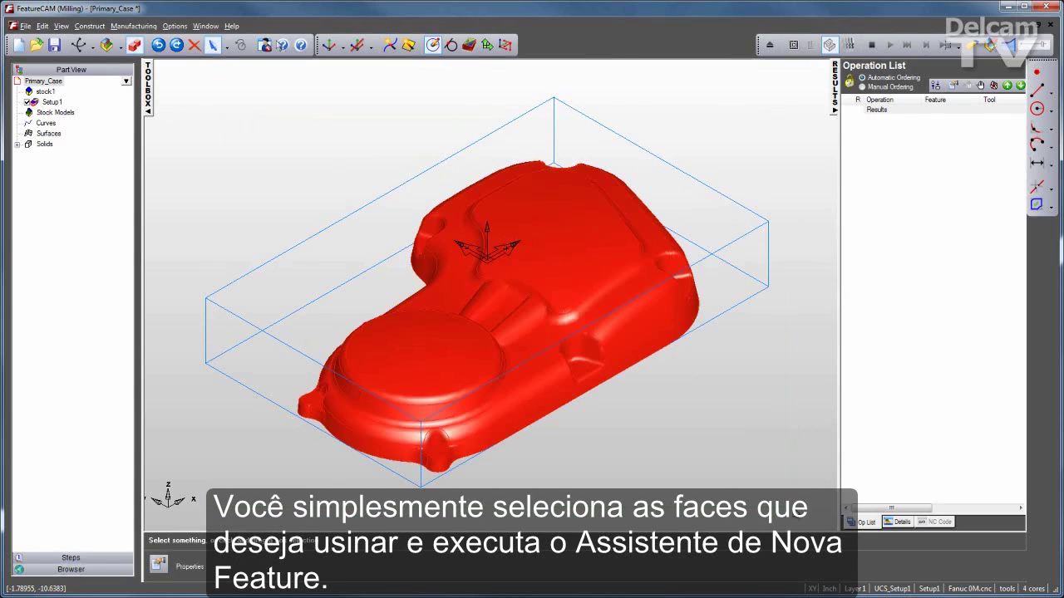
click(469, 46)
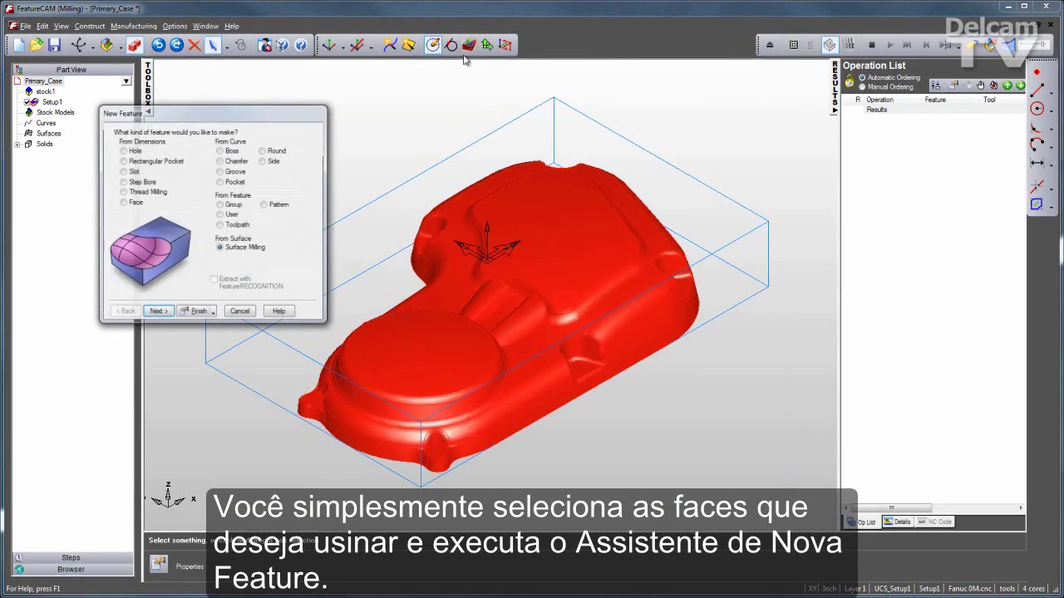
click(156, 312)
click(155, 314)
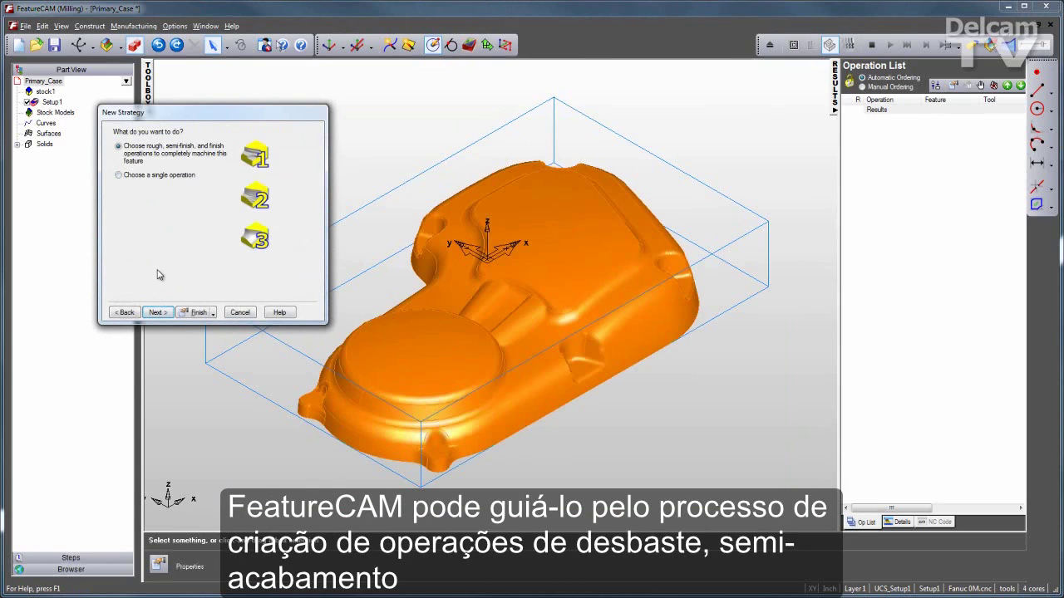
click(155, 312)
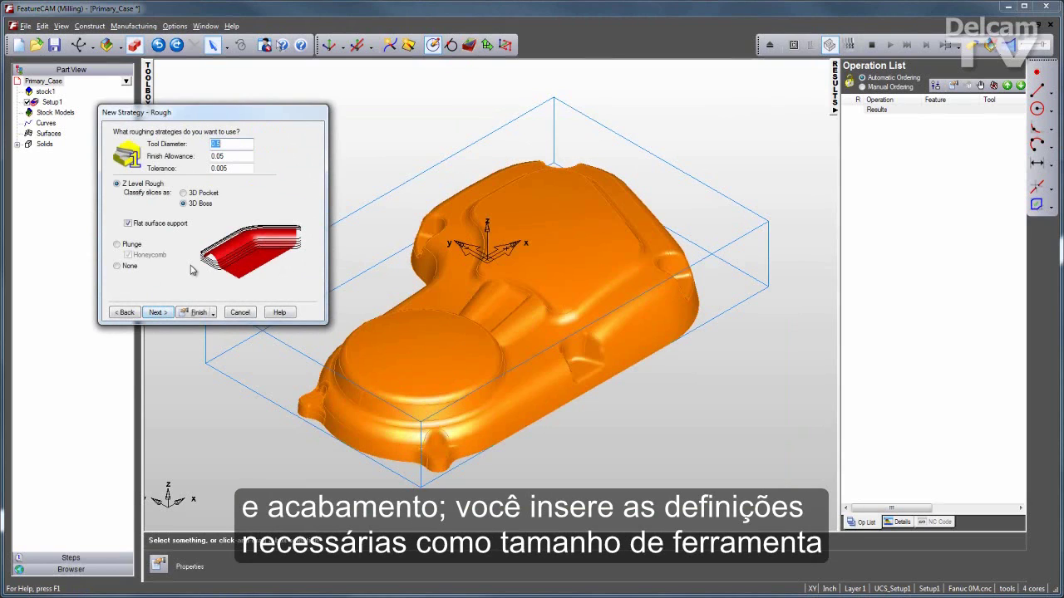
Step: Use a 0.75 roughing tool, Z Semi semi-finishing and Horizontal + Vertical finishing
text(.75)
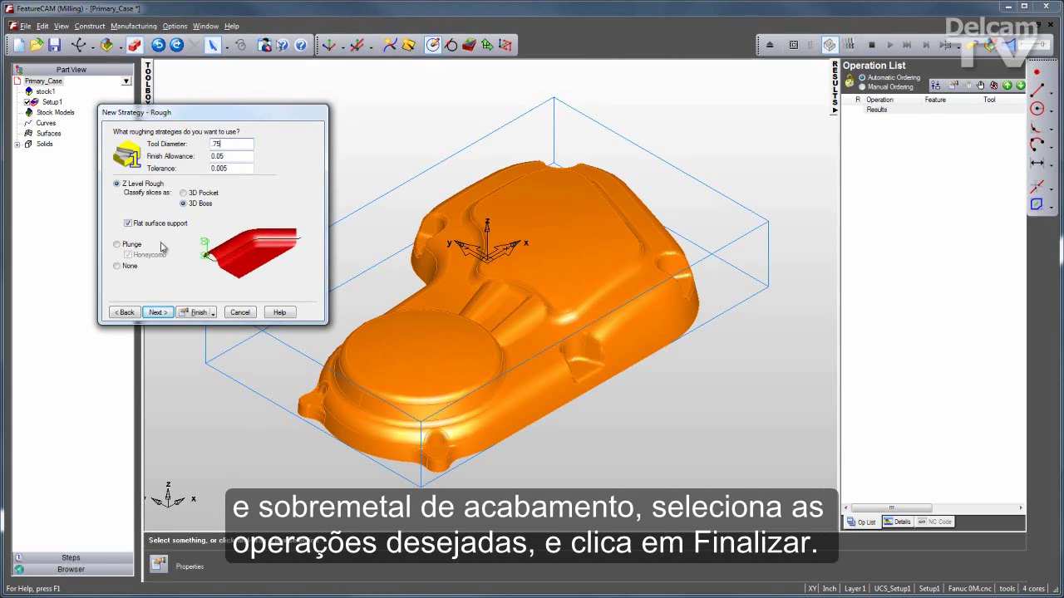
click(157, 313)
click(117, 218)
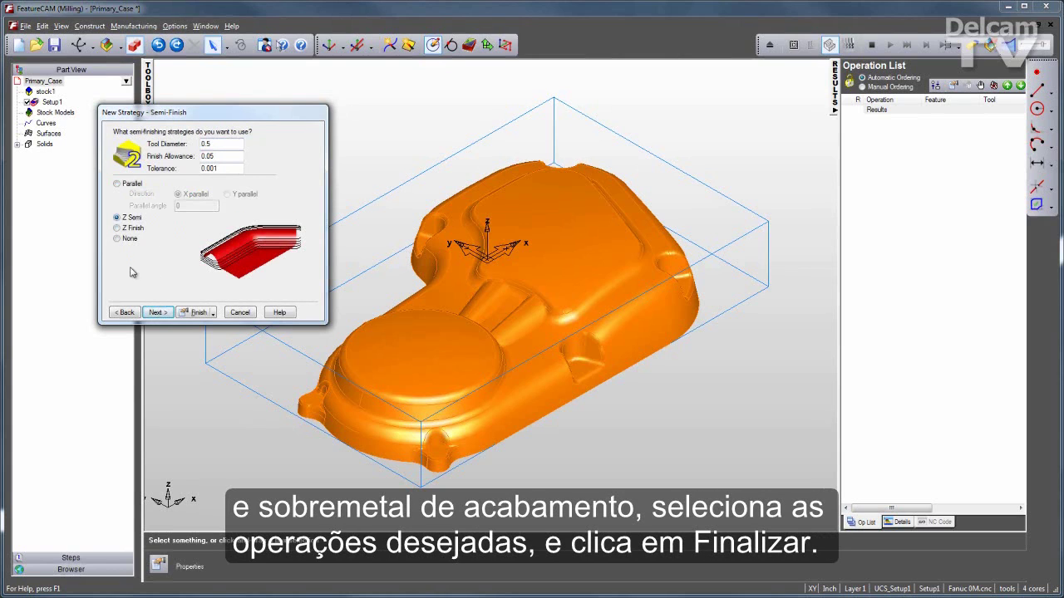
click(158, 312)
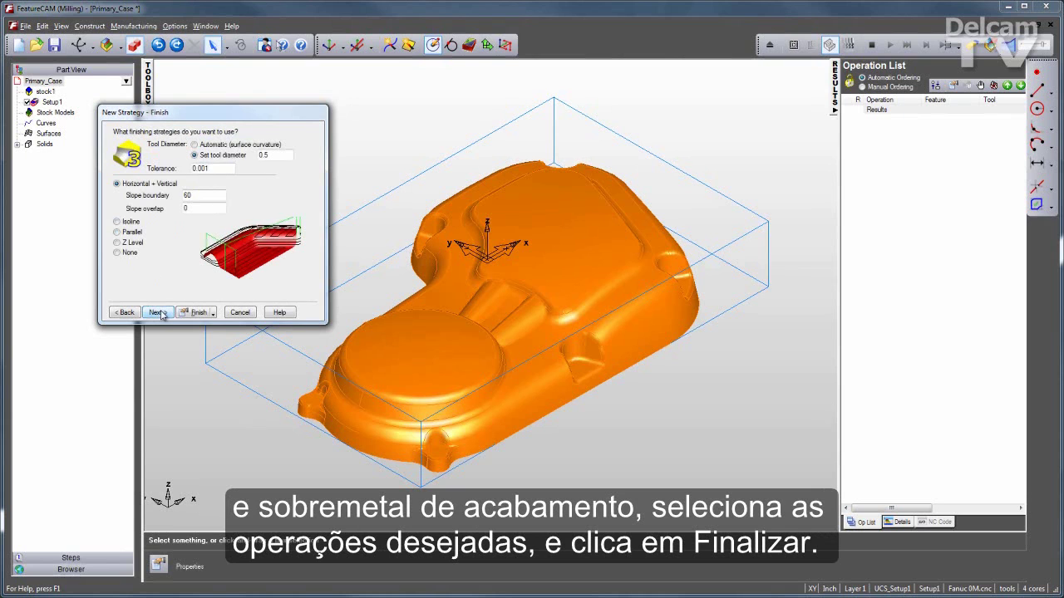
click(194, 312)
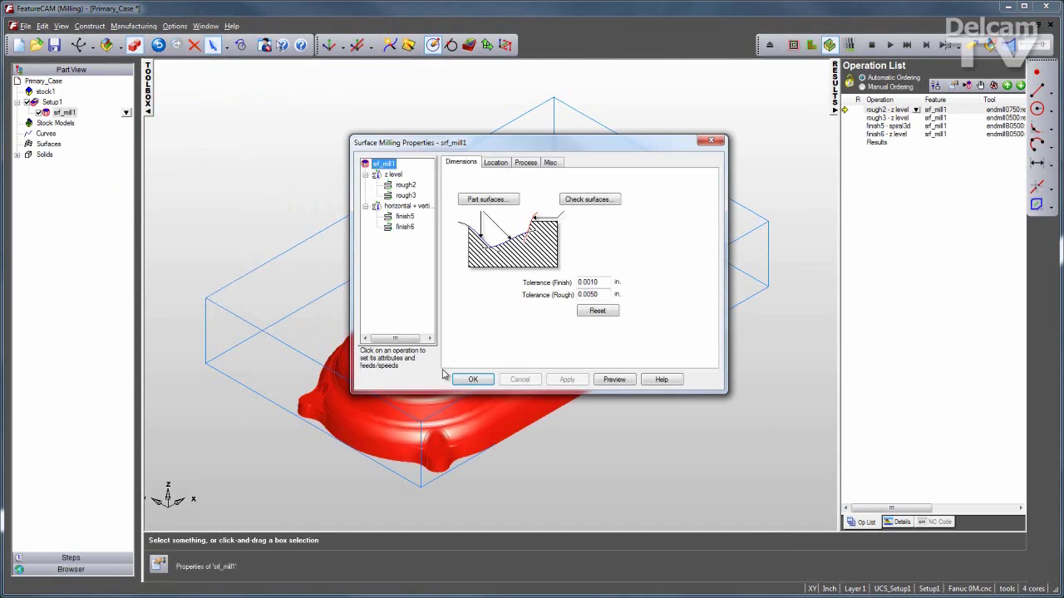
Step: Accept the srf_mill1 properties and play the simulation through all four operations
click(472, 380)
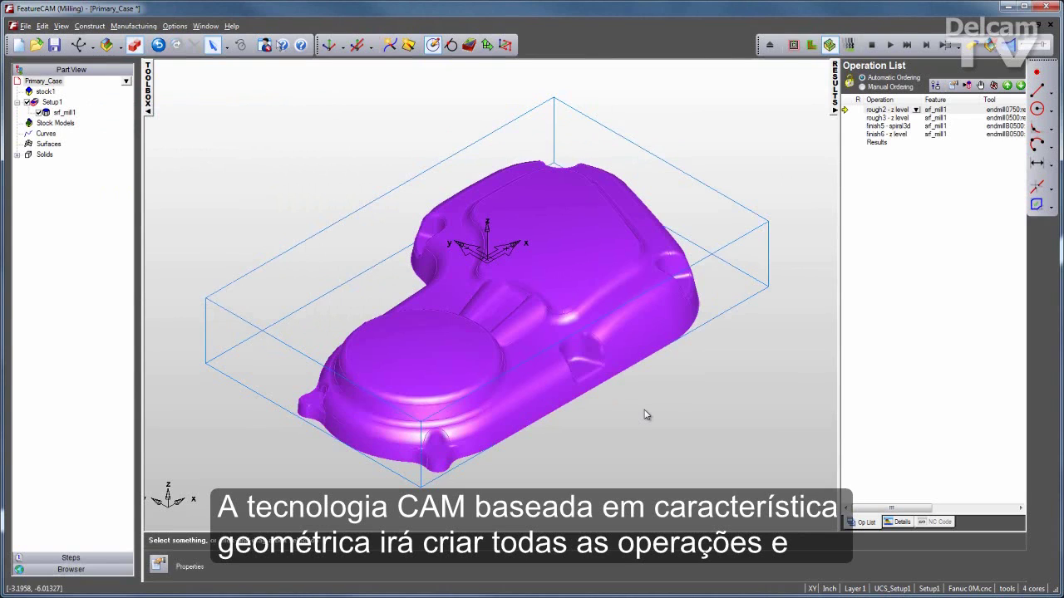
click(887, 45)
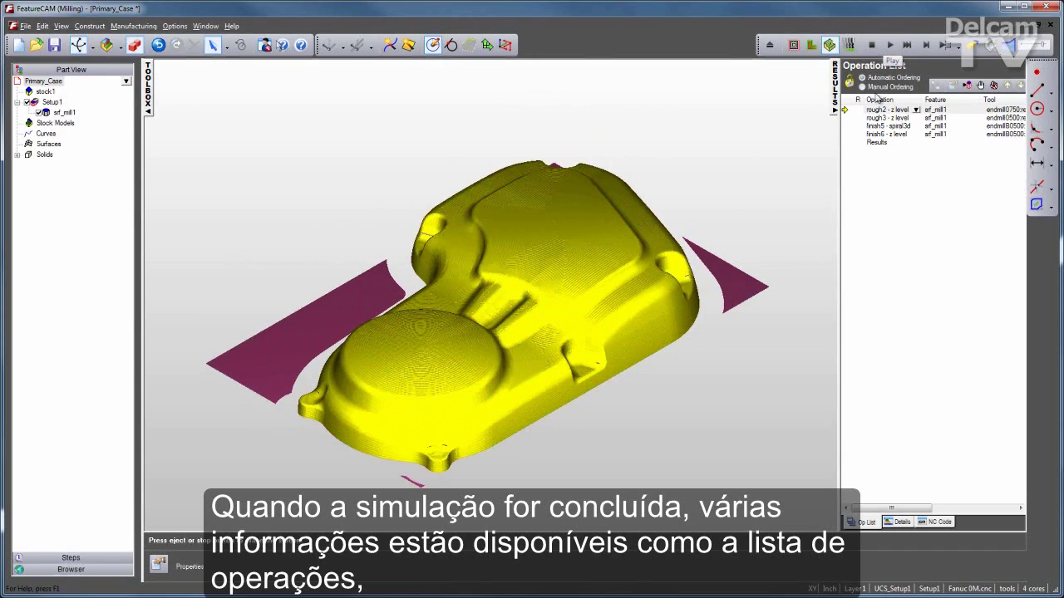
Step: Show the Tool List under Details and post the NC code
click(901, 521)
click(891, 87)
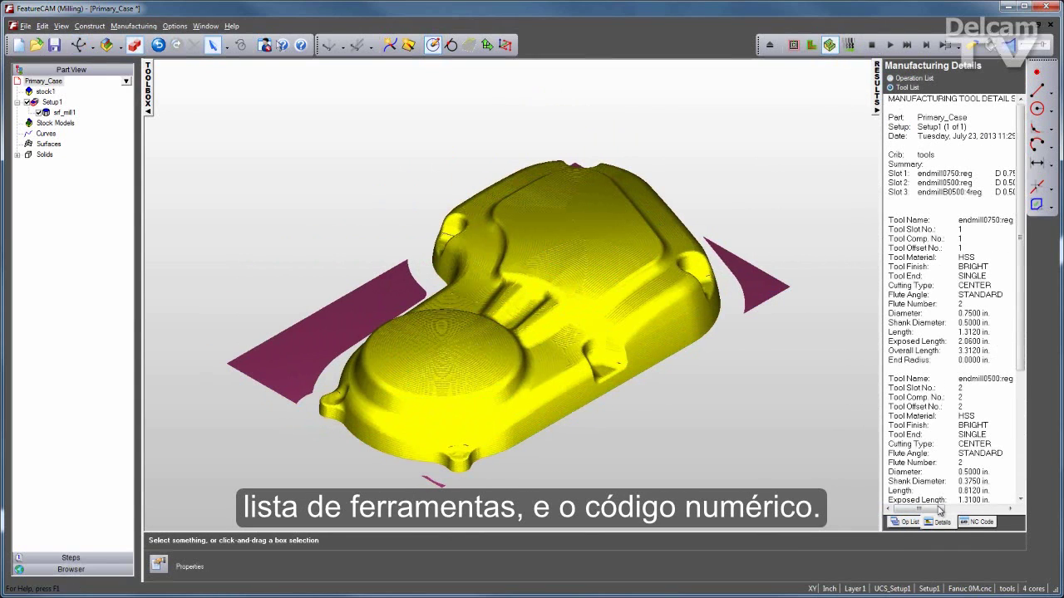
click(983, 522)
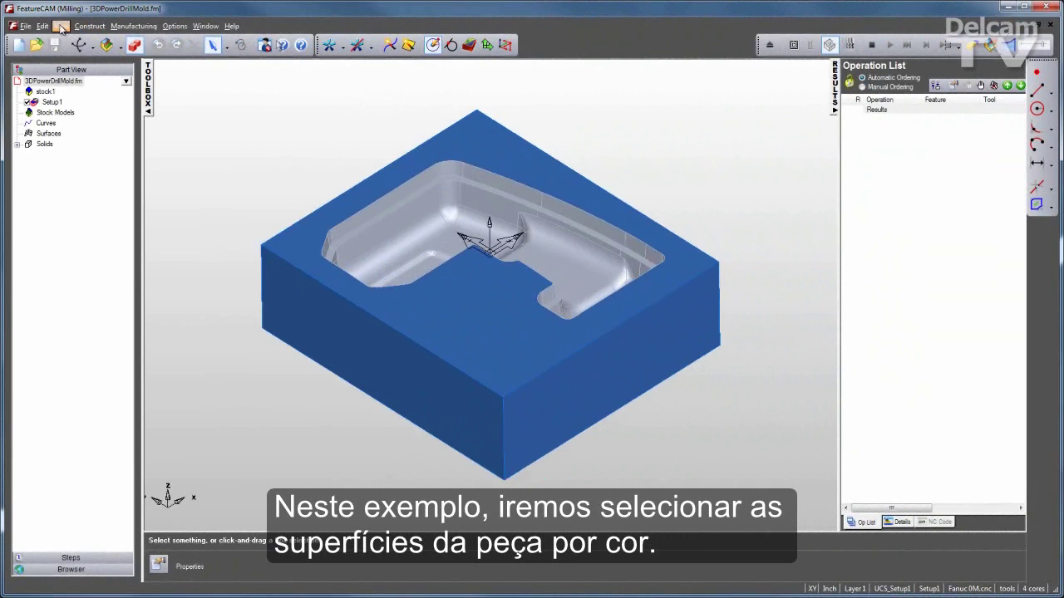
Step: Select every grey cavity surface by colour and start a new feature on them
click(61, 27)
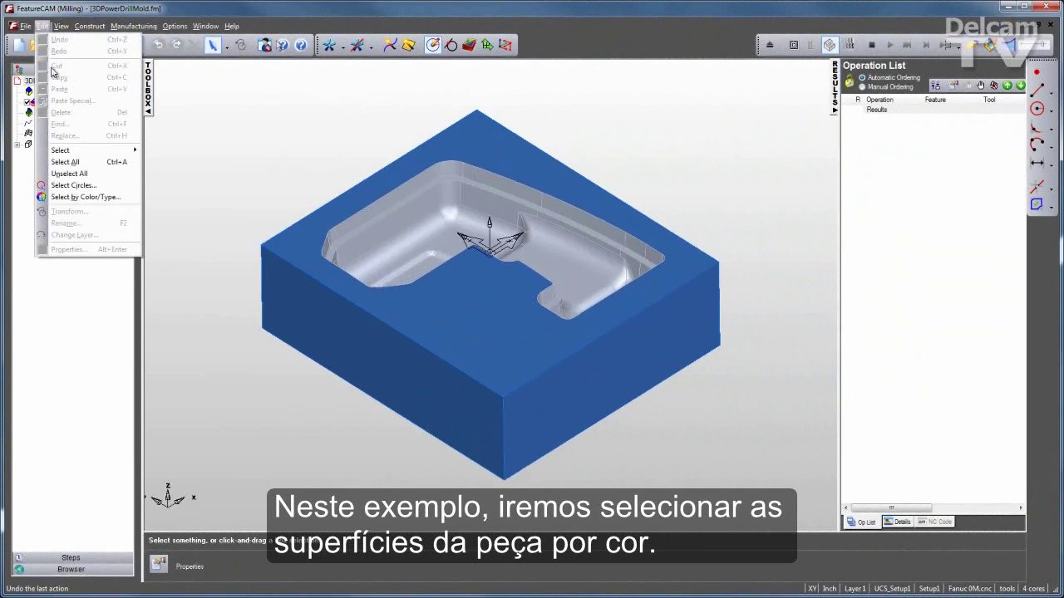
click(80, 199)
click(542, 297)
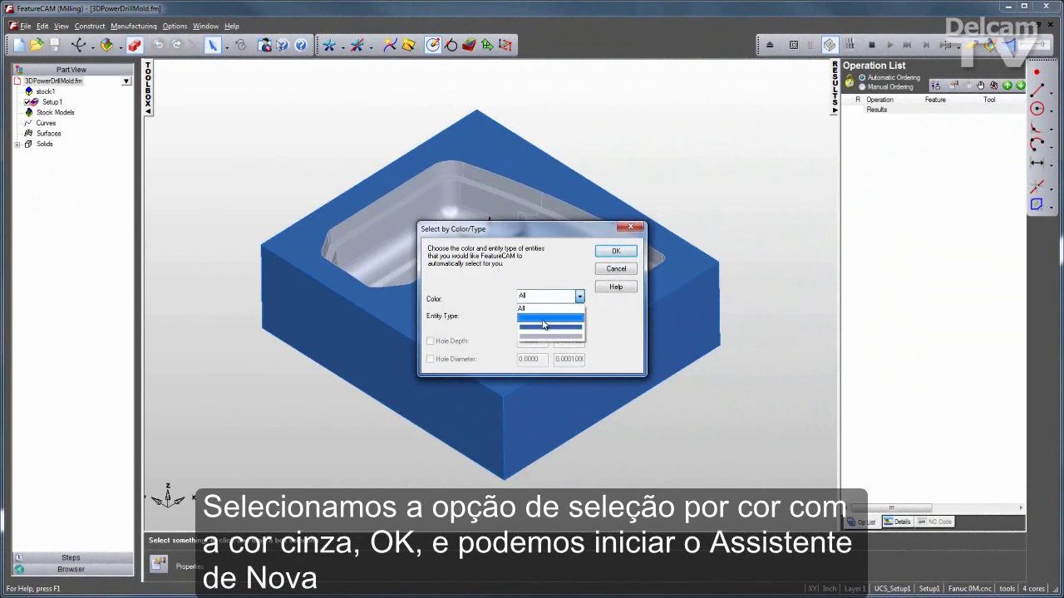
click(542, 338)
click(615, 251)
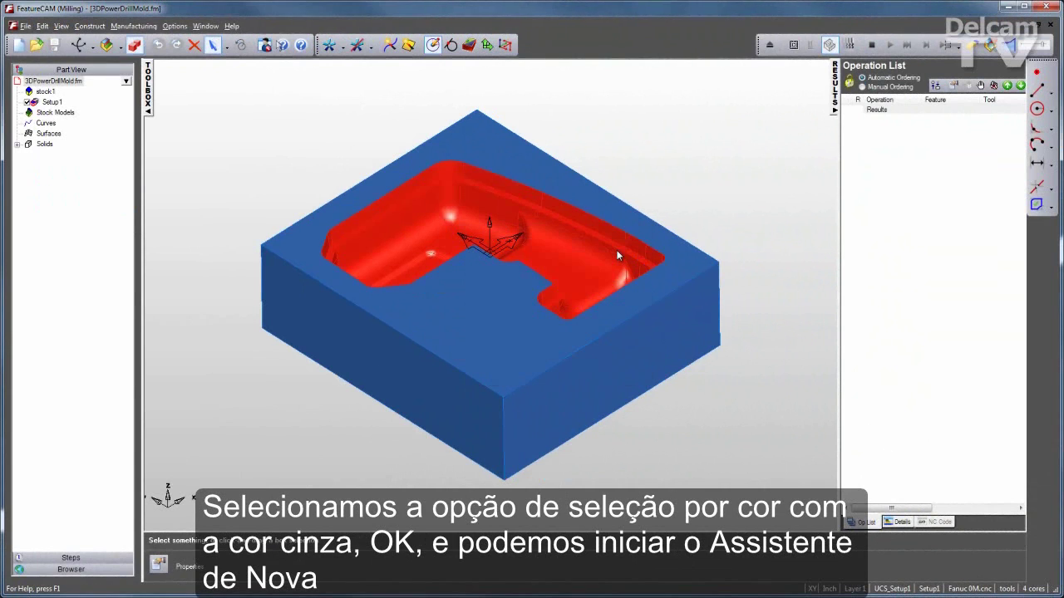
click(469, 45)
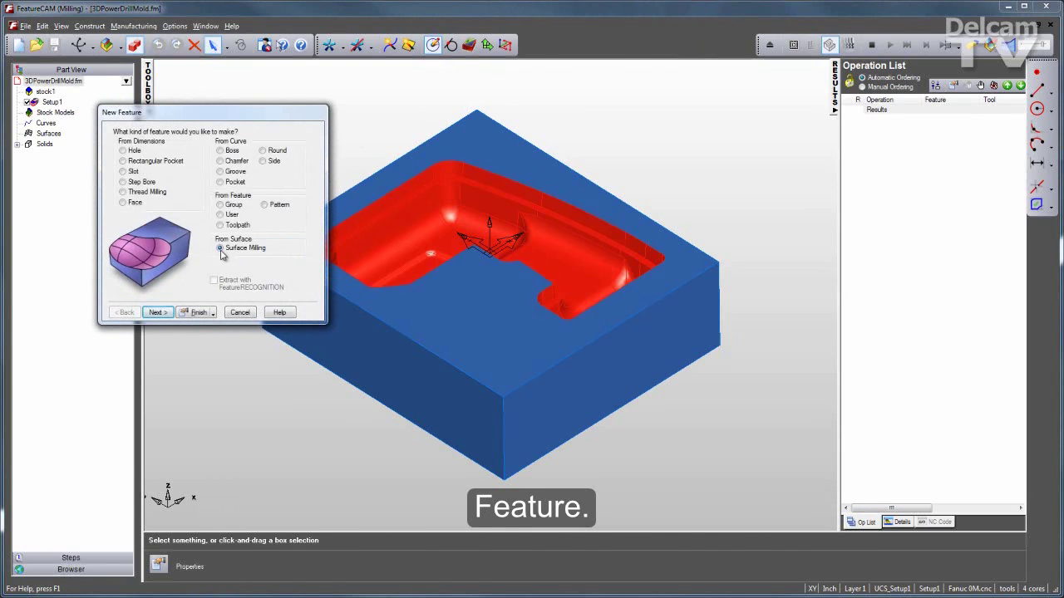
Step: Create srf_mill1 on the cavity faces with one Z Level roughing operation, rough1
click(158, 312)
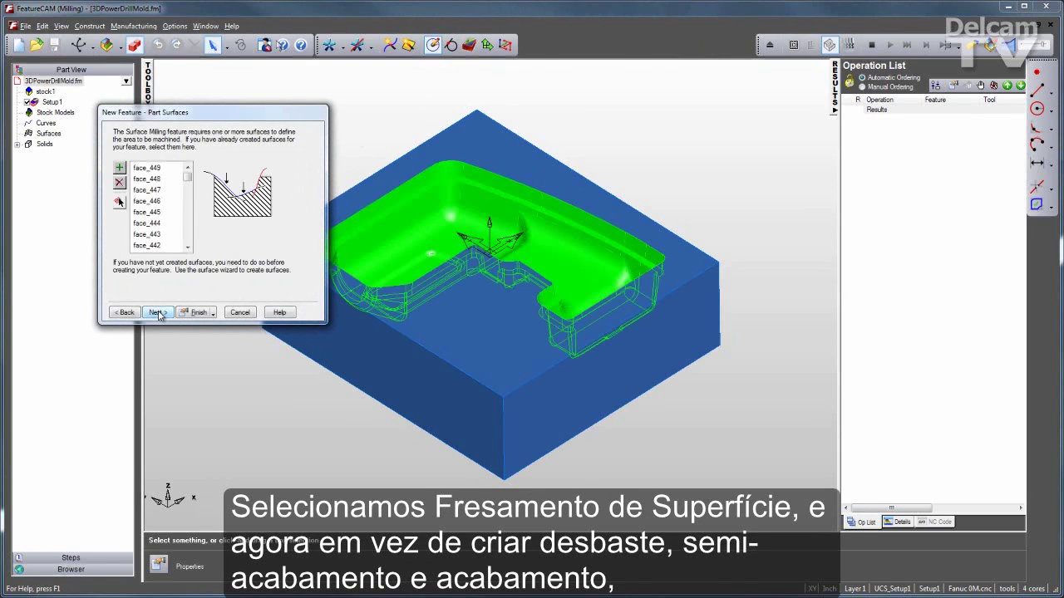
click(158, 313)
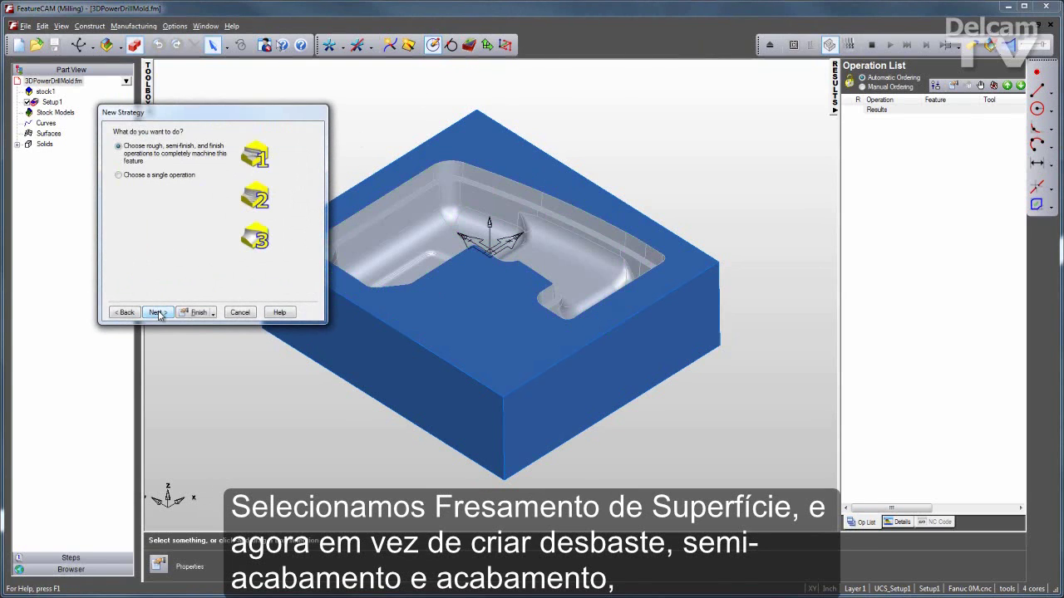
click(120, 176)
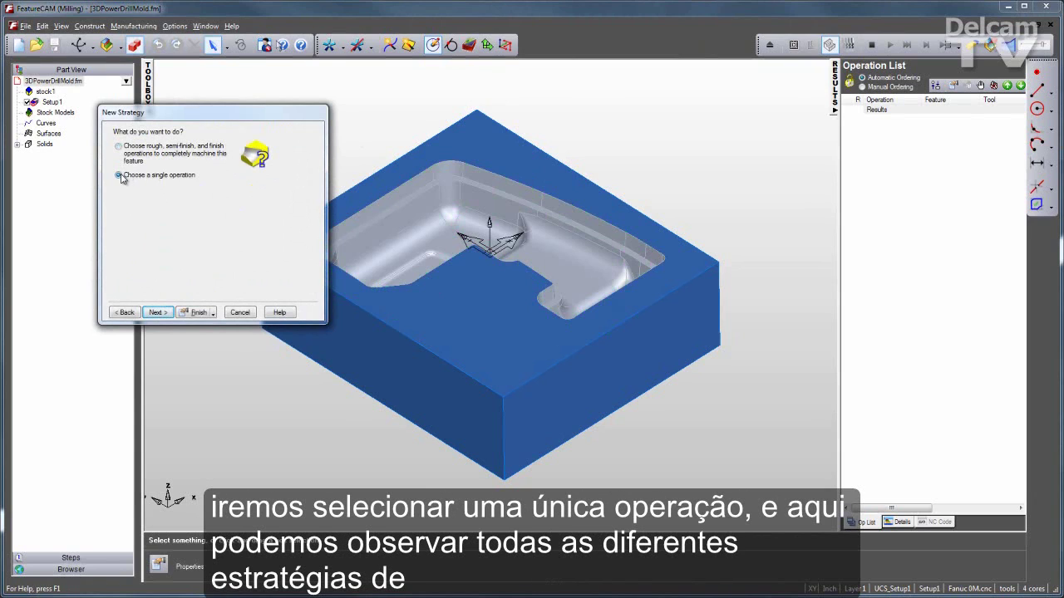
click(157, 313)
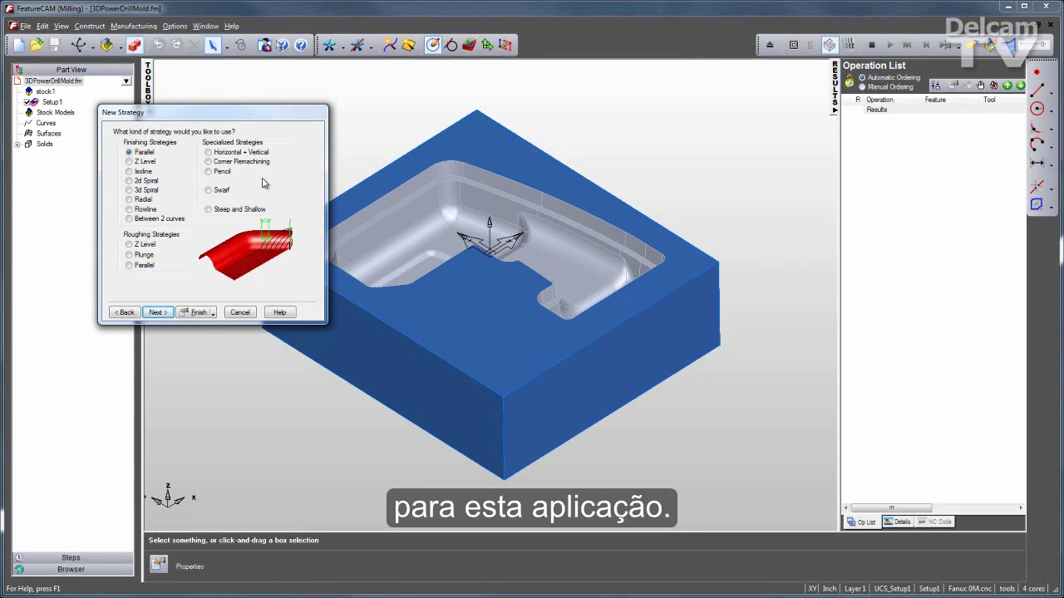
click(128, 245)
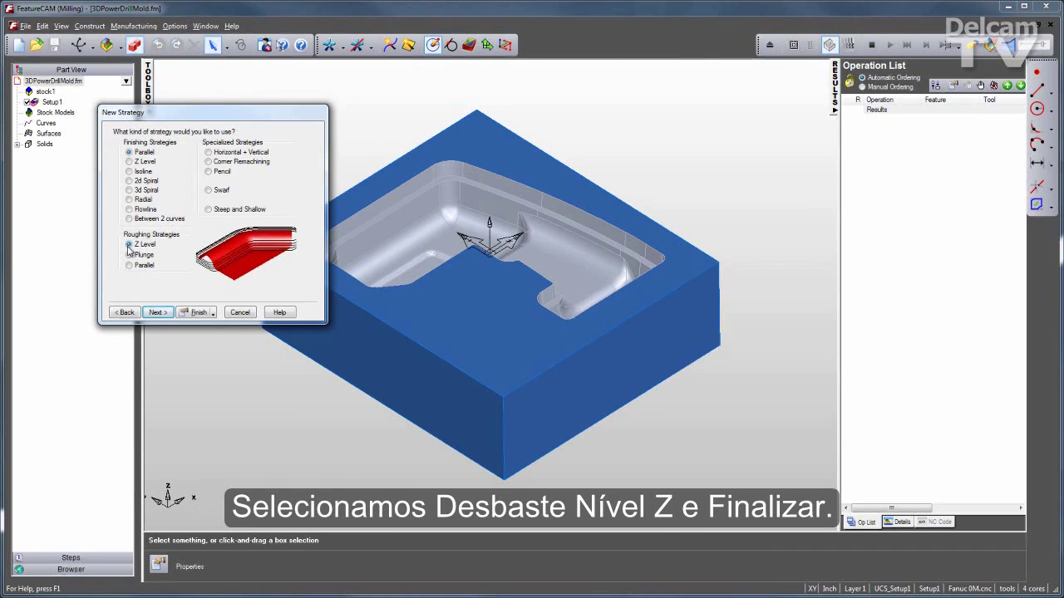
click(195, 312)
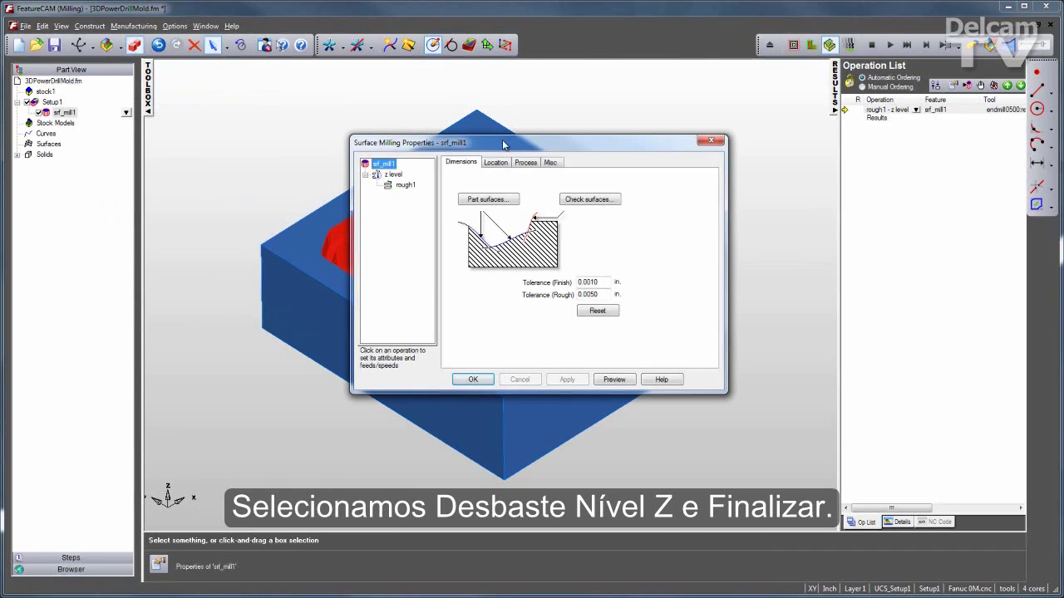
Step: Add the block's top face, face_450, as srf_mill1's check surface and close properties
click(584, 201)
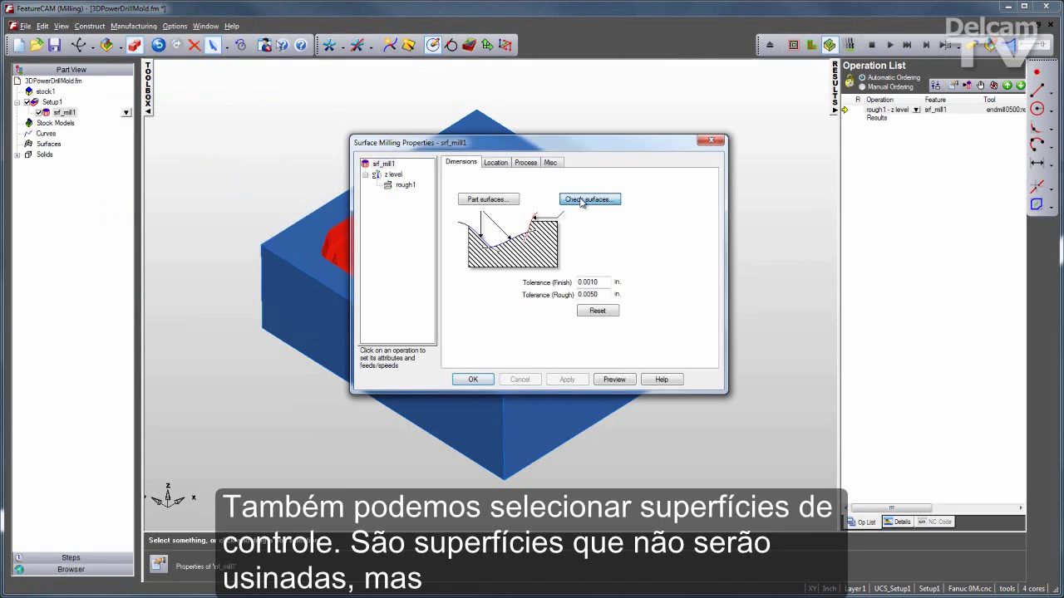
click(299, 243)
click(457, 208)
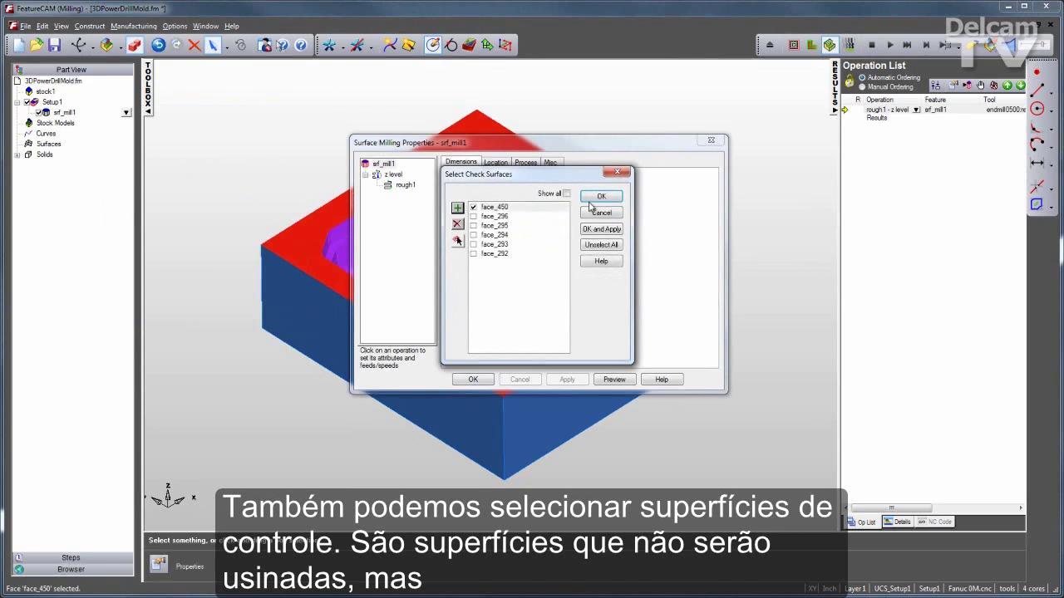
click(600, 232)
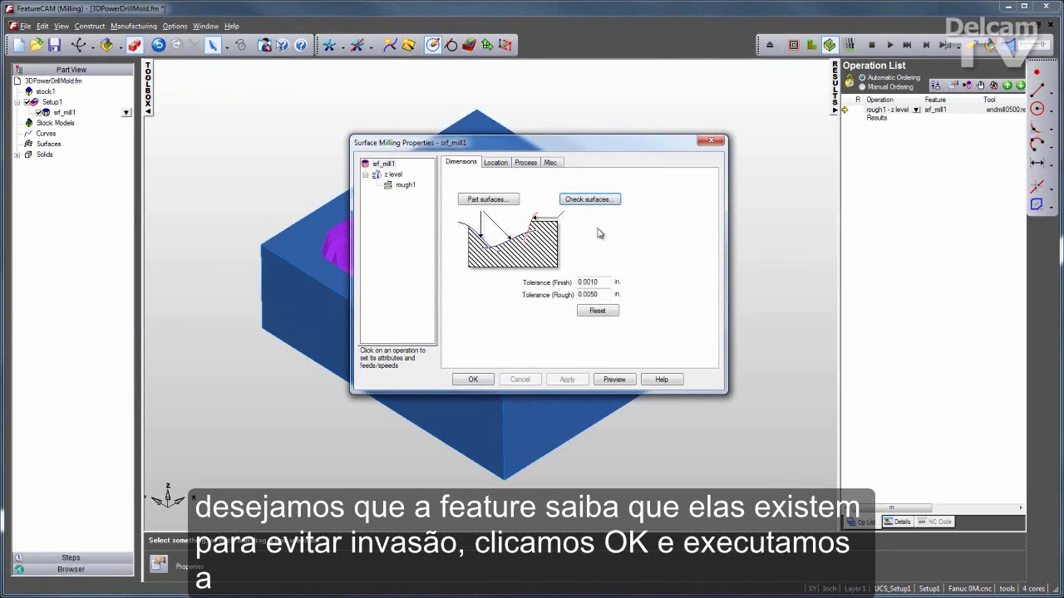
click(471, 380)
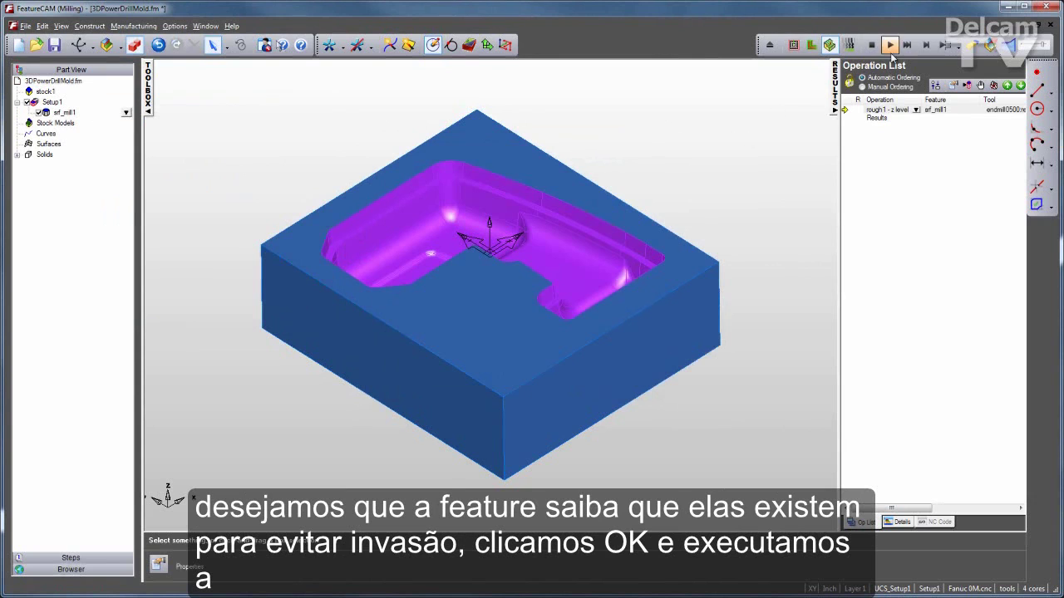
click(889, 46)
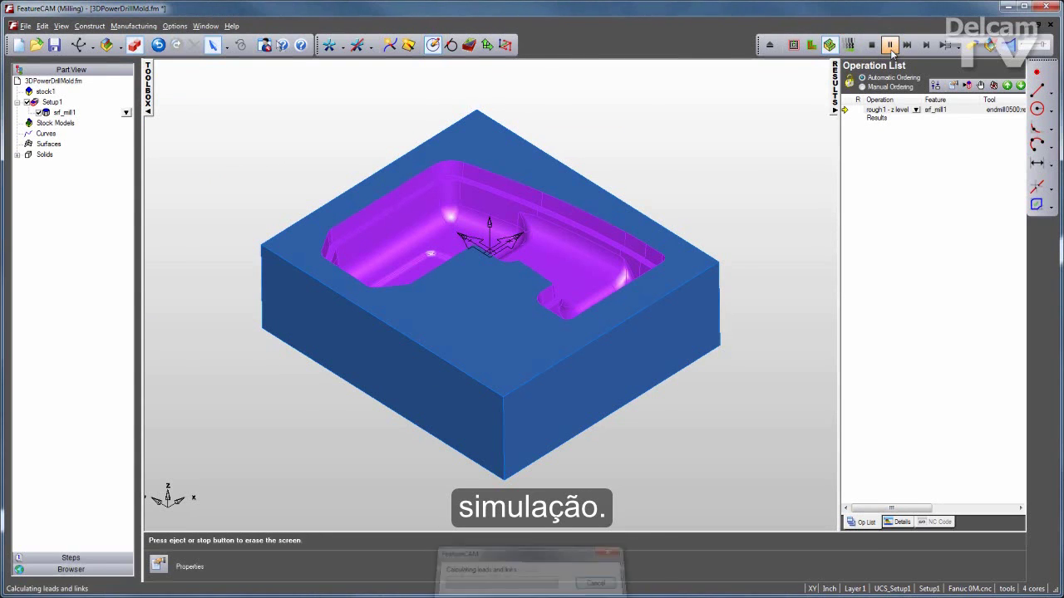
mouse_move(613, 171)
middle_down()
mouse_move(626, 221)
mouse_move(593, 224)
mouse_move(613, 178)
mouse_move(632, 172)
middle_up()
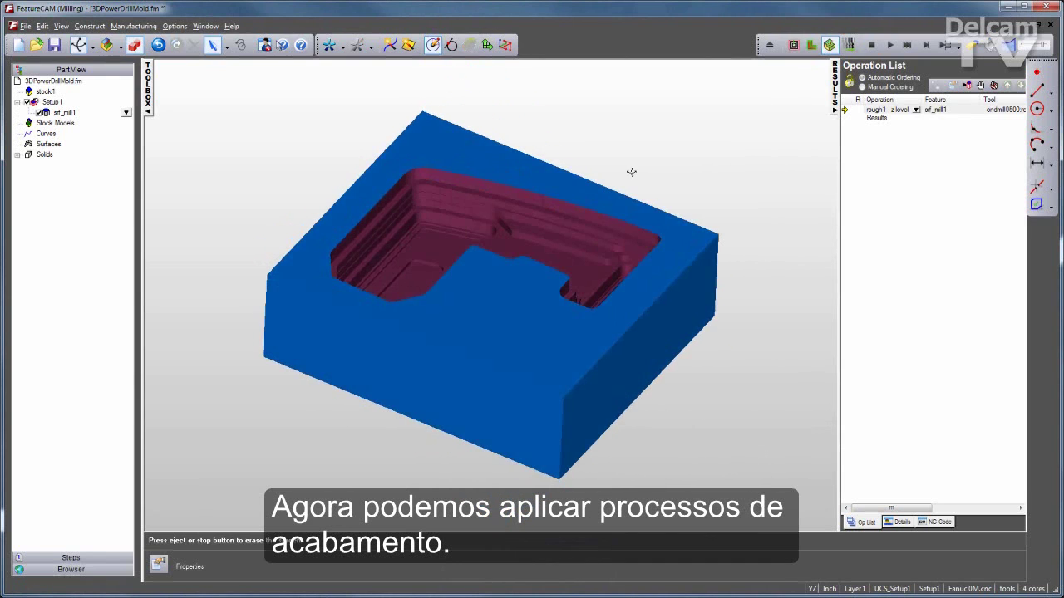
click(870, 45)
Step: Add Steep and Shallow finishing (finish2) to srf_mill1 and simulate roughing plus finishing
double_click(64, 113)
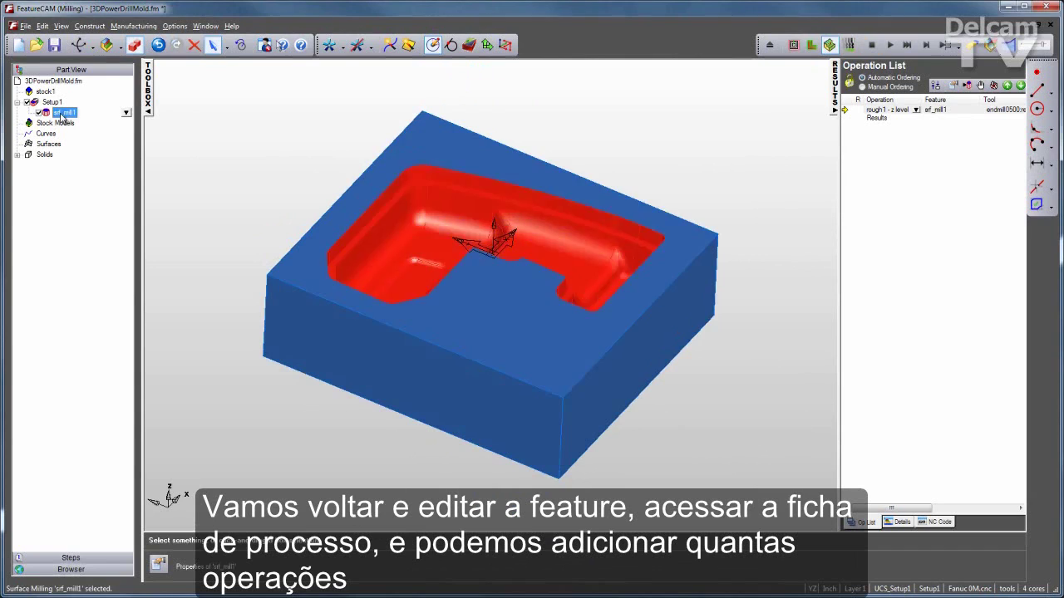
click(525, 163)
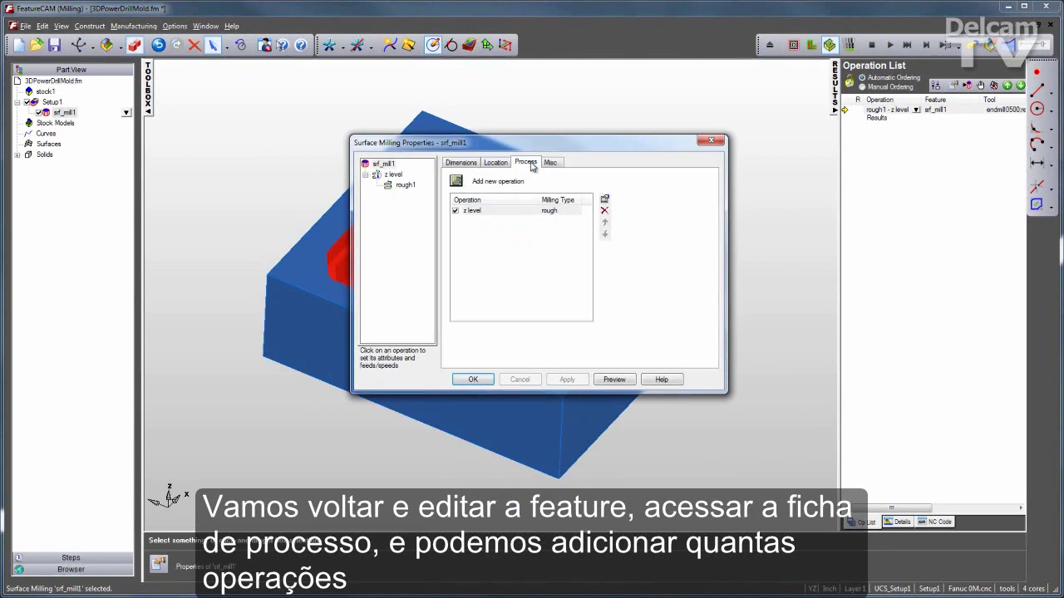
click(456, 182)
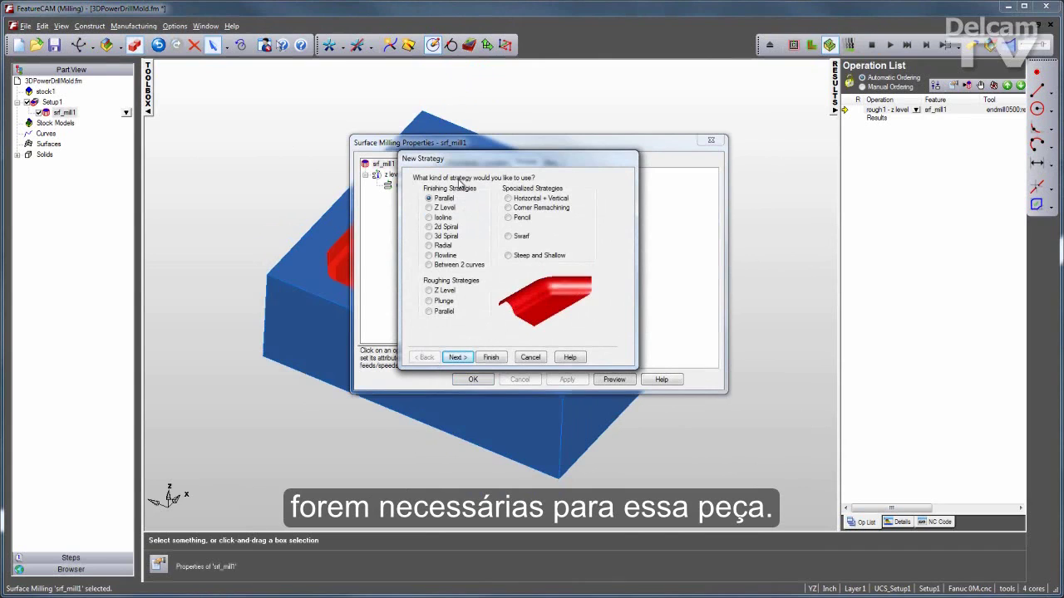
click(508, 256)
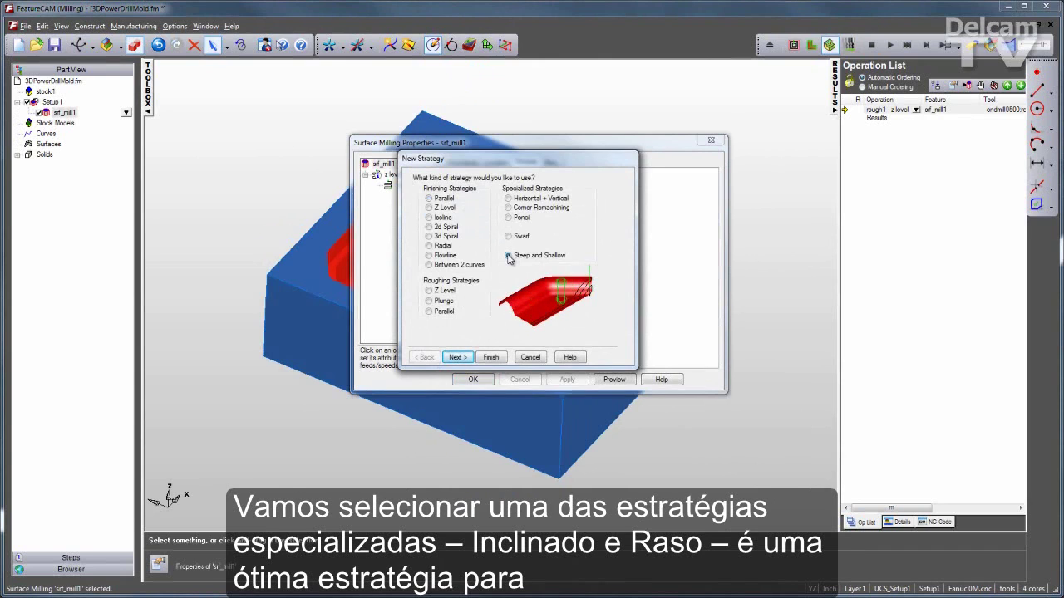
click(489, 358)
click(473, 379)
click(889, 44)
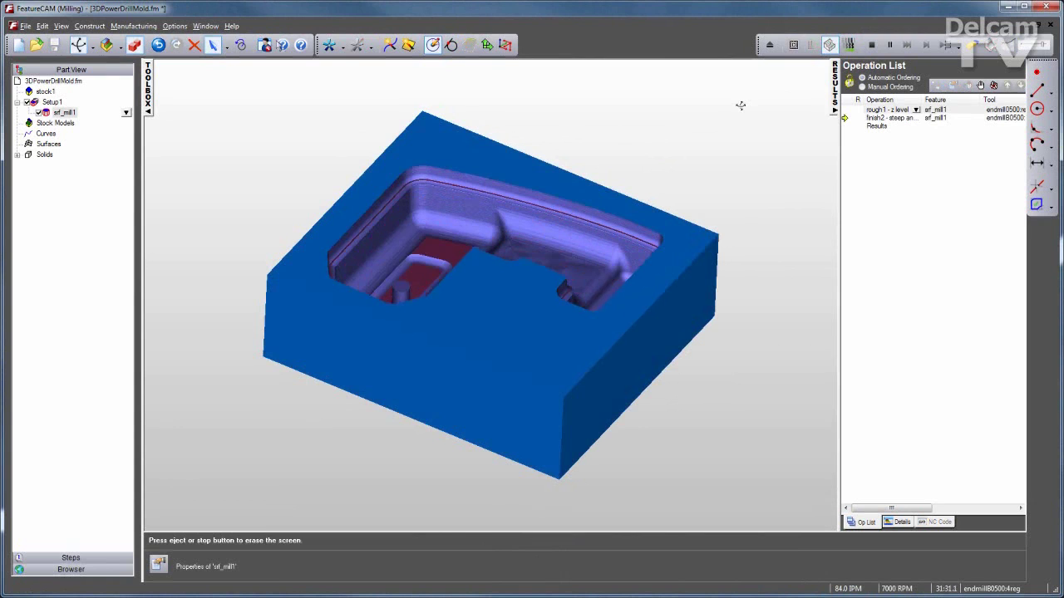
Step: Tilt the view into the cavity and turn on Show Part Compare
mouse_move(624, 178)
middle_down()
mouse_move(603, 166)
mouse_move(428, 228)
mouse_move(537, 250)
mouse_move(529, 257)
middle_up()
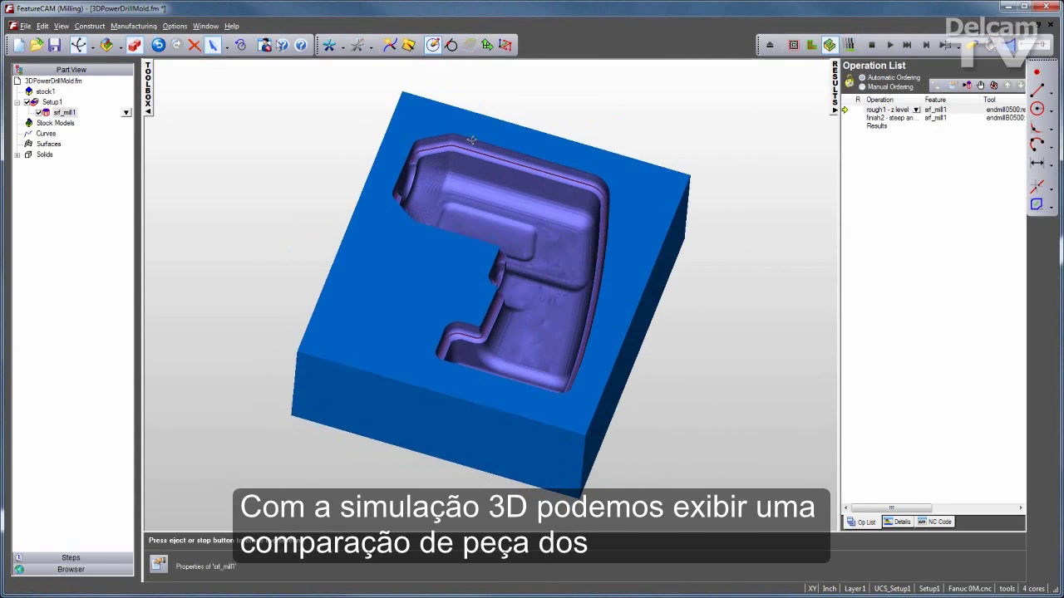
click(60, 26)
mouse_move(70, 39)
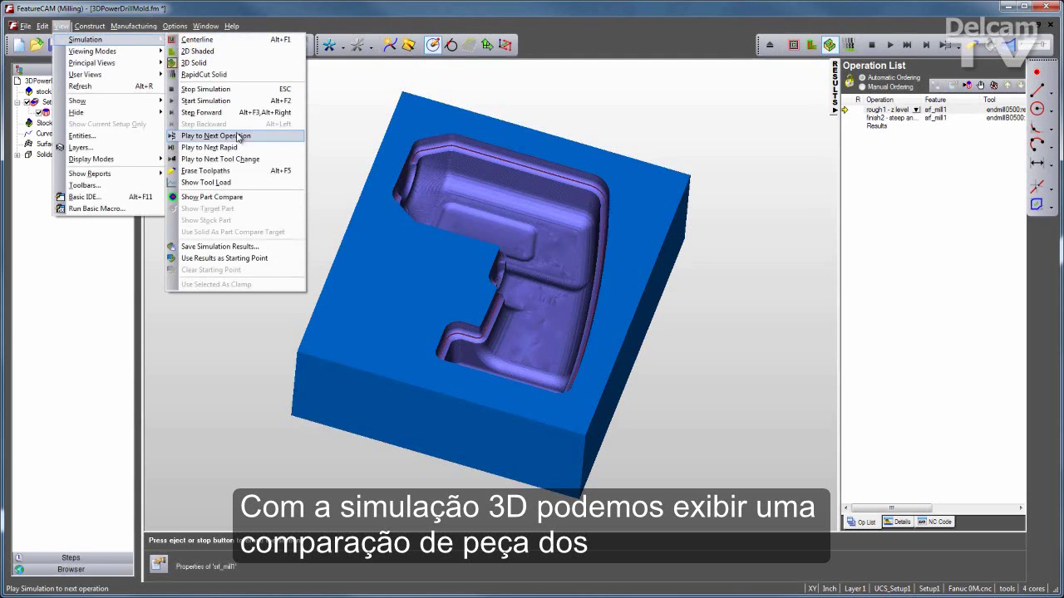
click(212, 197)
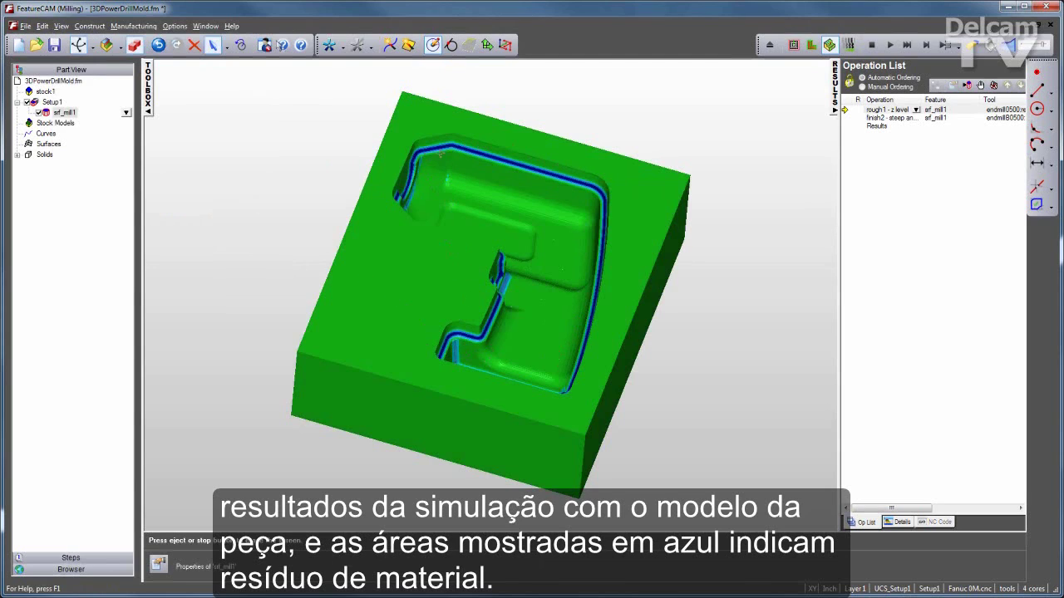
Step: Stop the simulation and open srf_mill1's list of machining operations
click(871, 45)
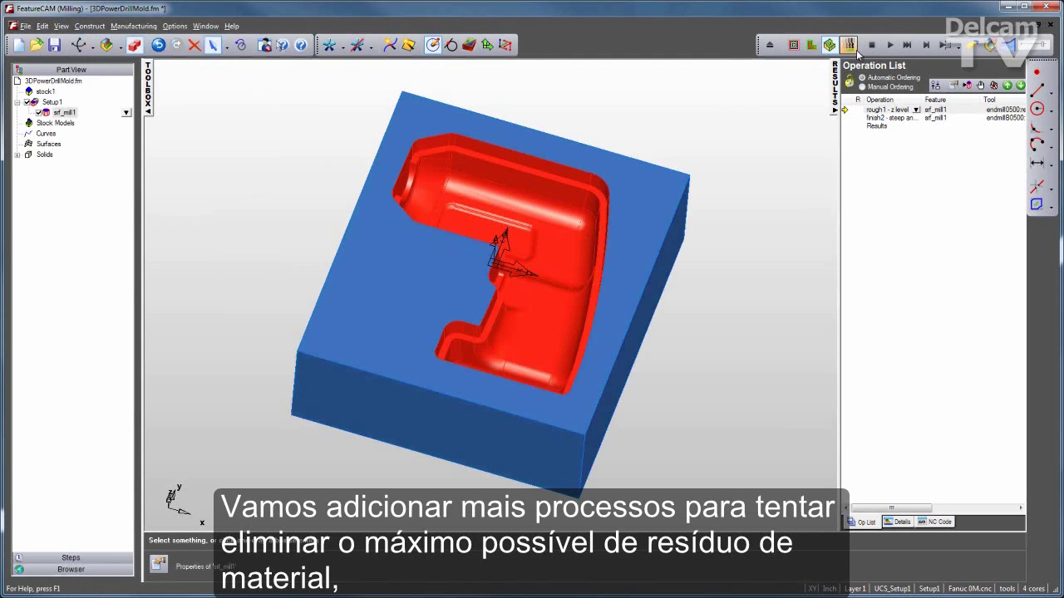
click(53, 103)
click(66, 114)
double_click(66, 114)
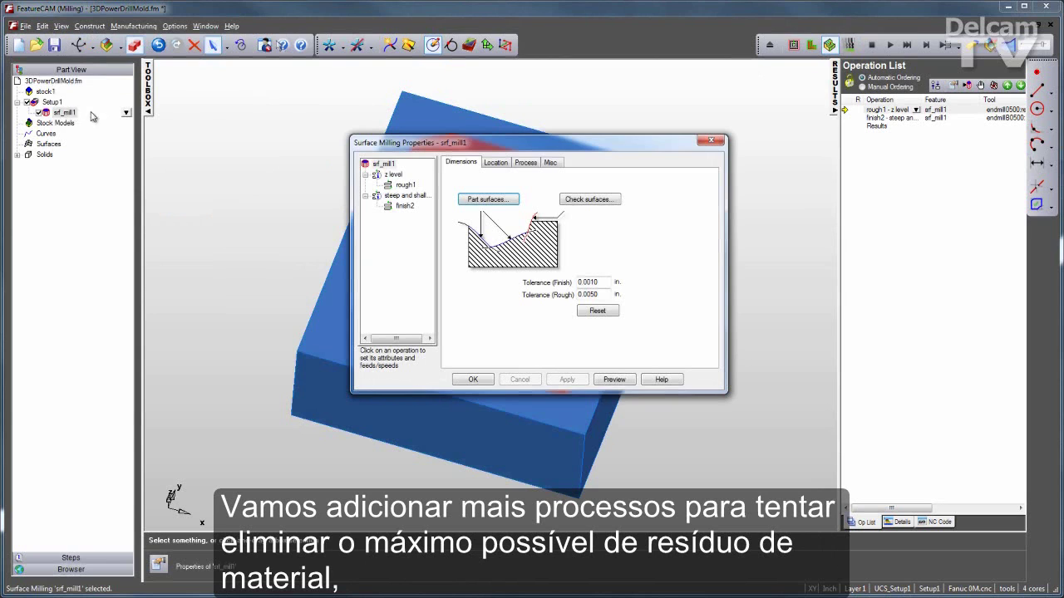
click(527, 165)
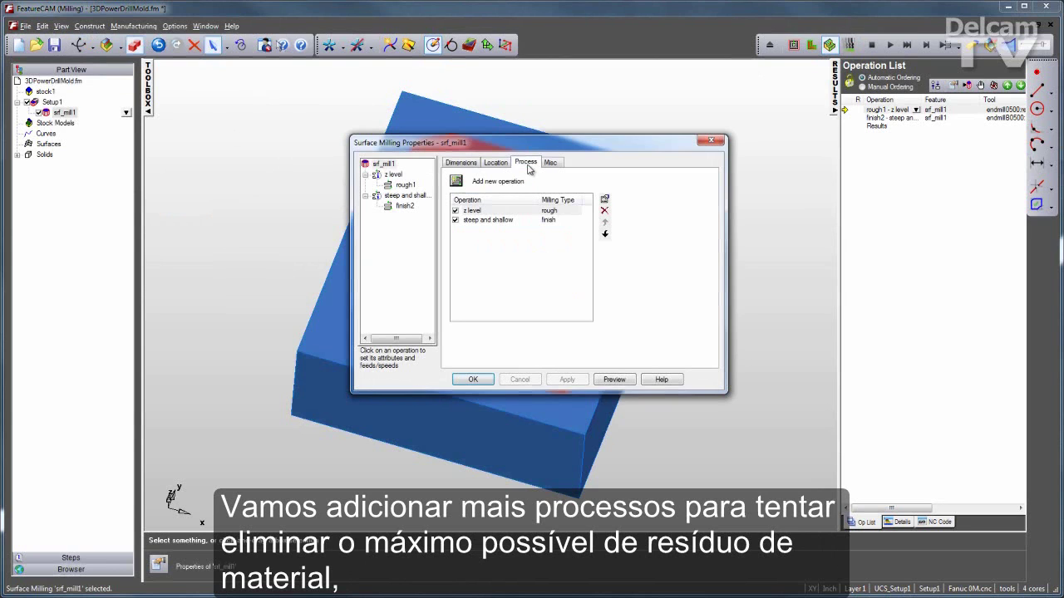
Step: Add a Corner Remachining finish, finish3, based on a previous 0.5 tool
click(480, 182)
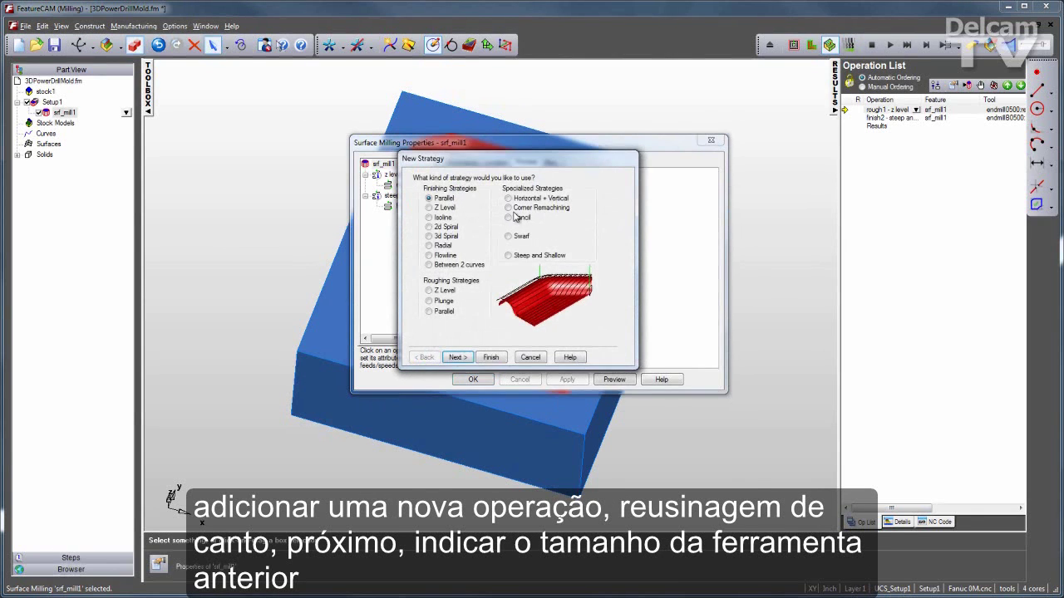
click(508, 208)
click(457, 357)
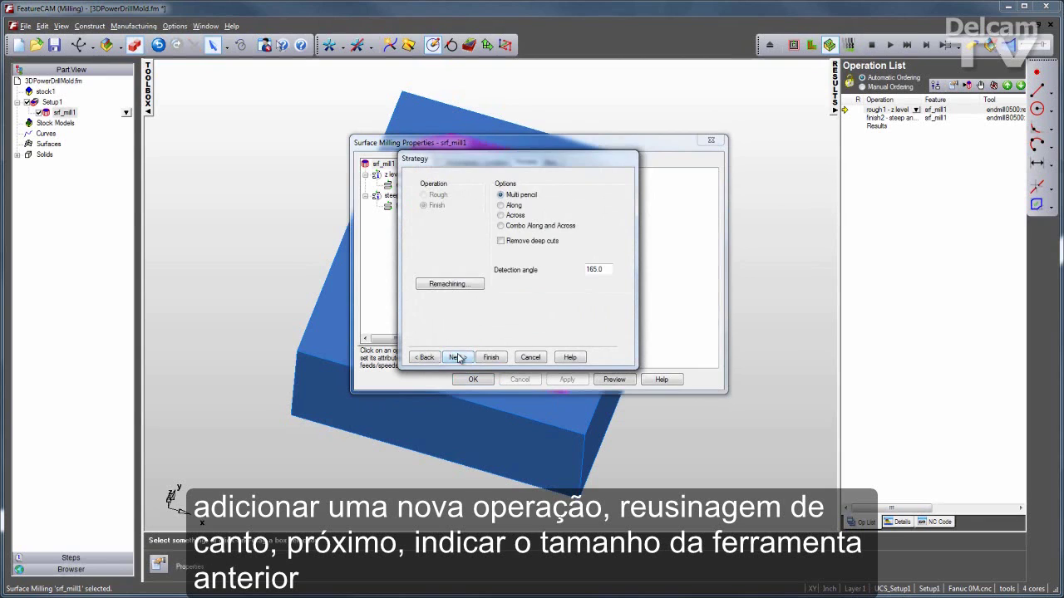
click(453, 286)
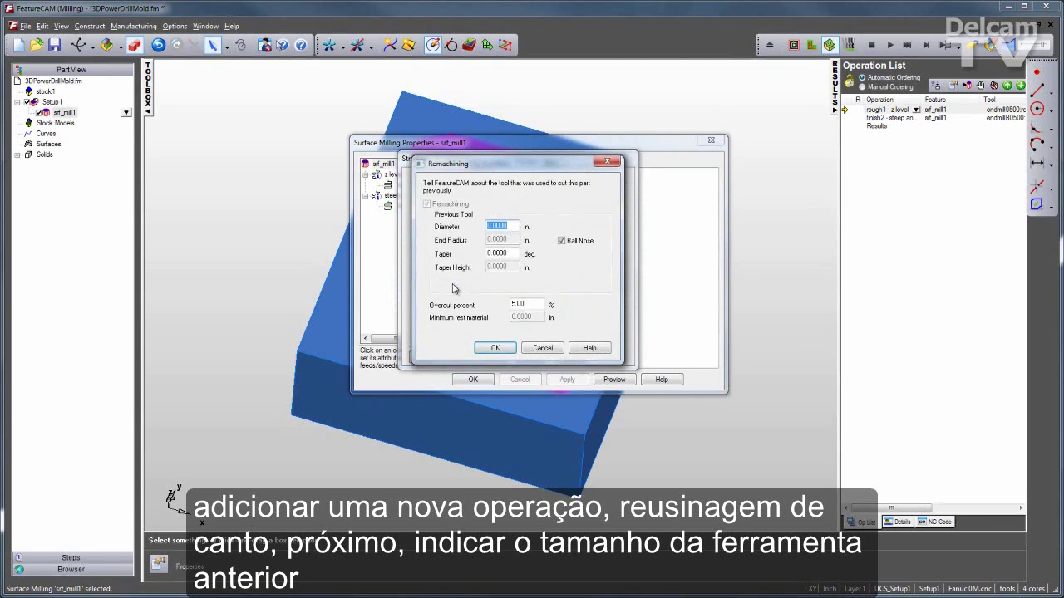
text(5)
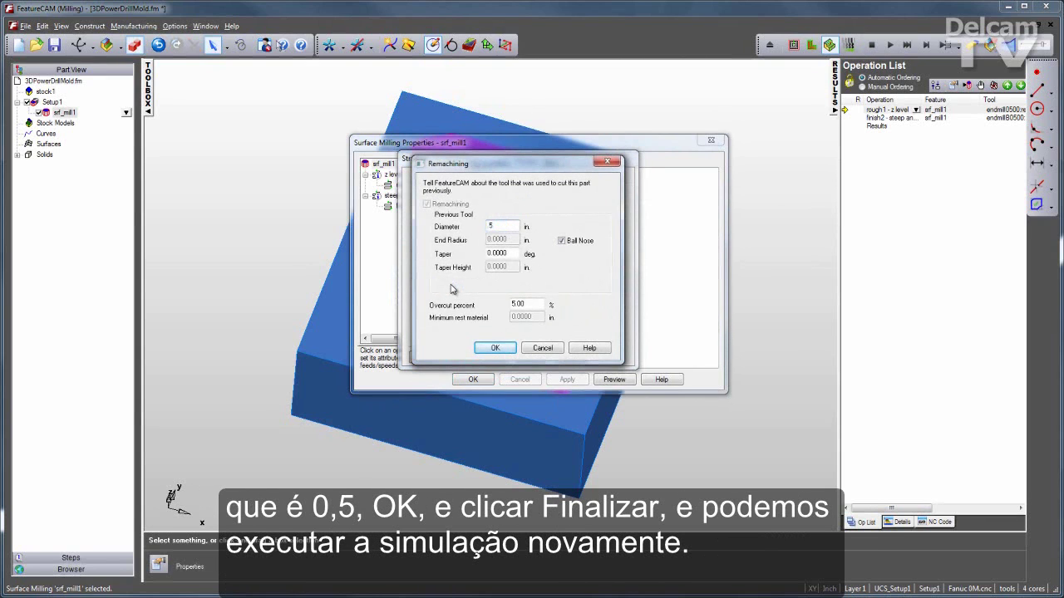
click(494, 347)
click(492, 357)
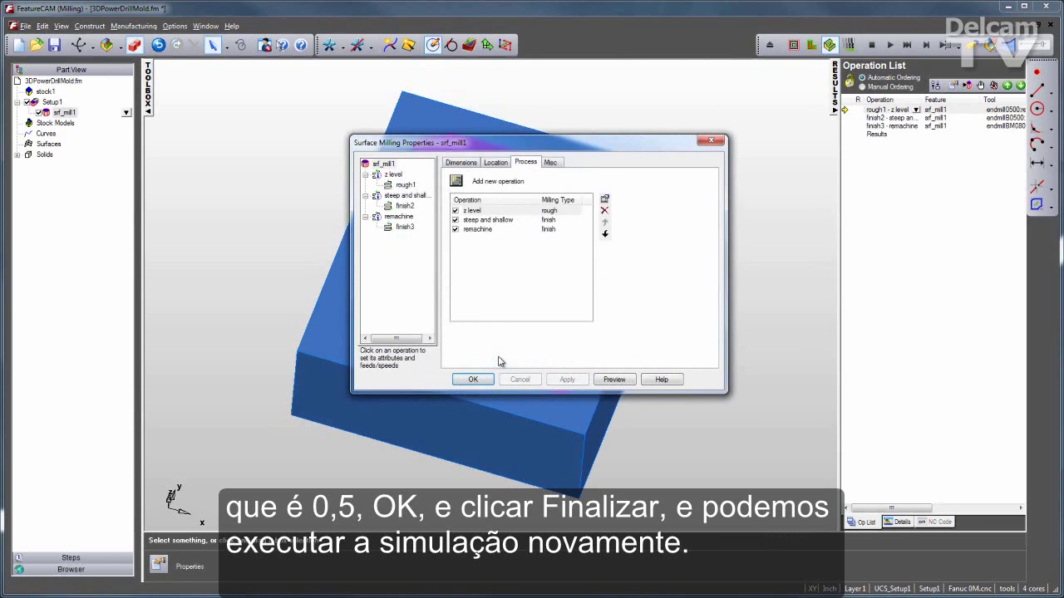
click(475, 379)
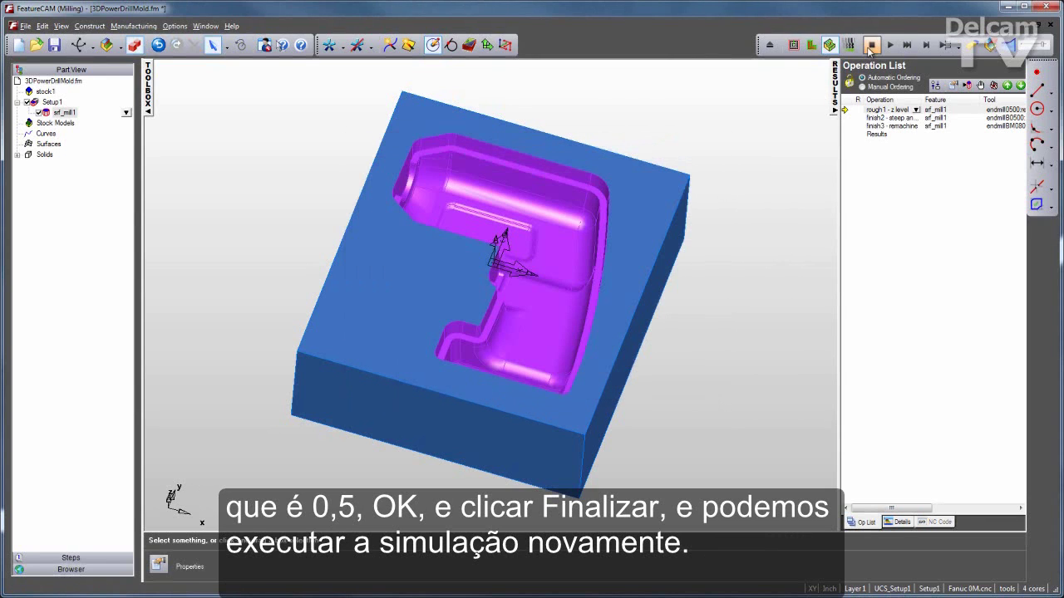